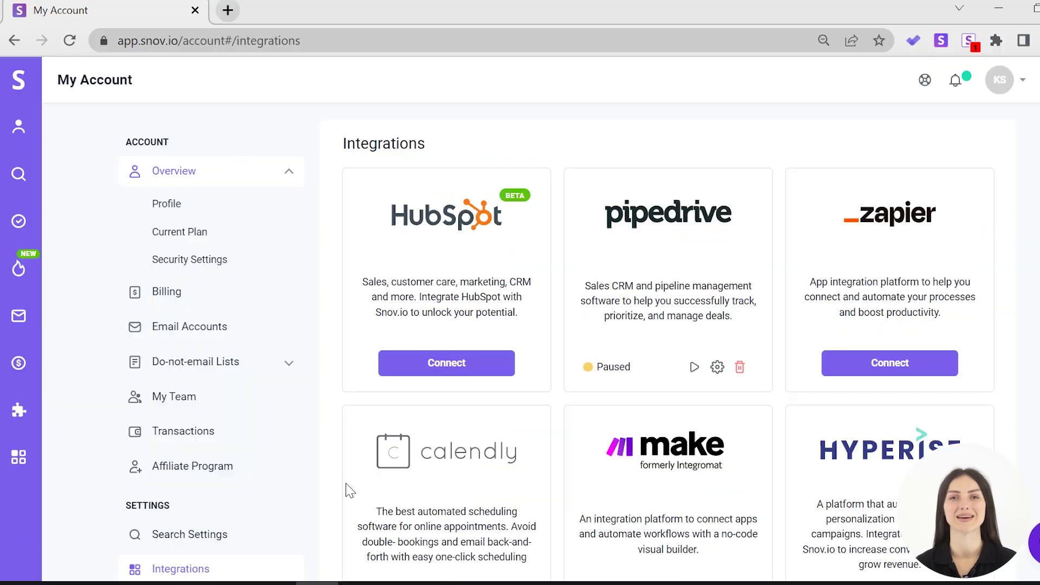
# Connect the HubSpot integration using the Snov.io HubSpot account
pyautogui.click(415, 366)
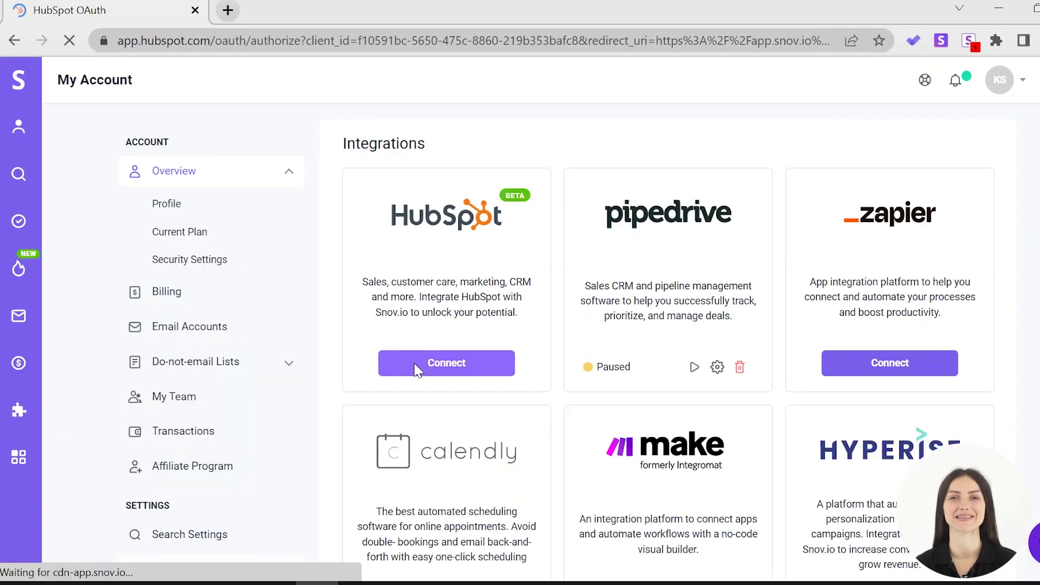
pyautogui.click(293, 473)
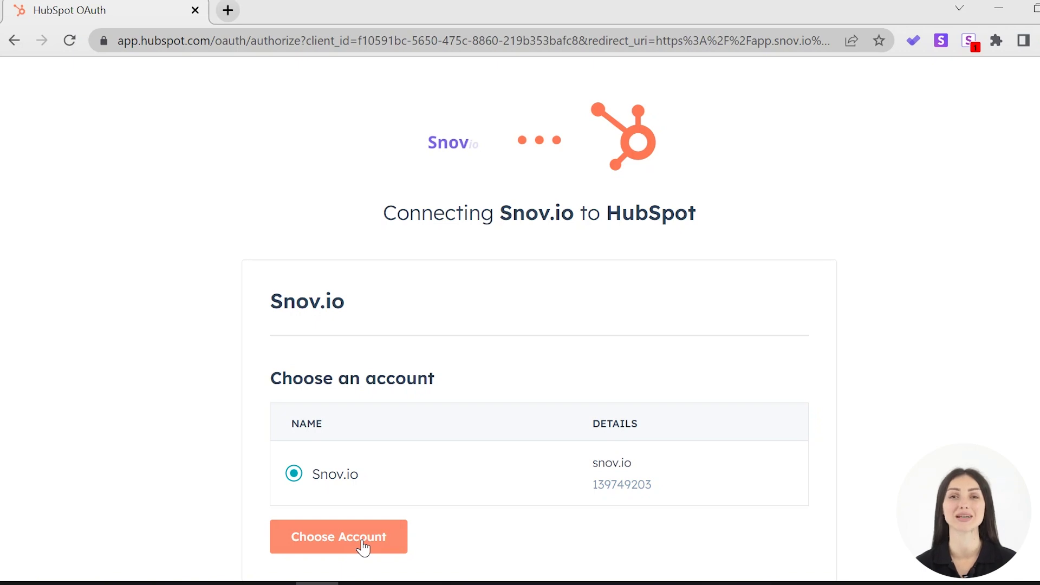
pyautogui.click(362, 546)
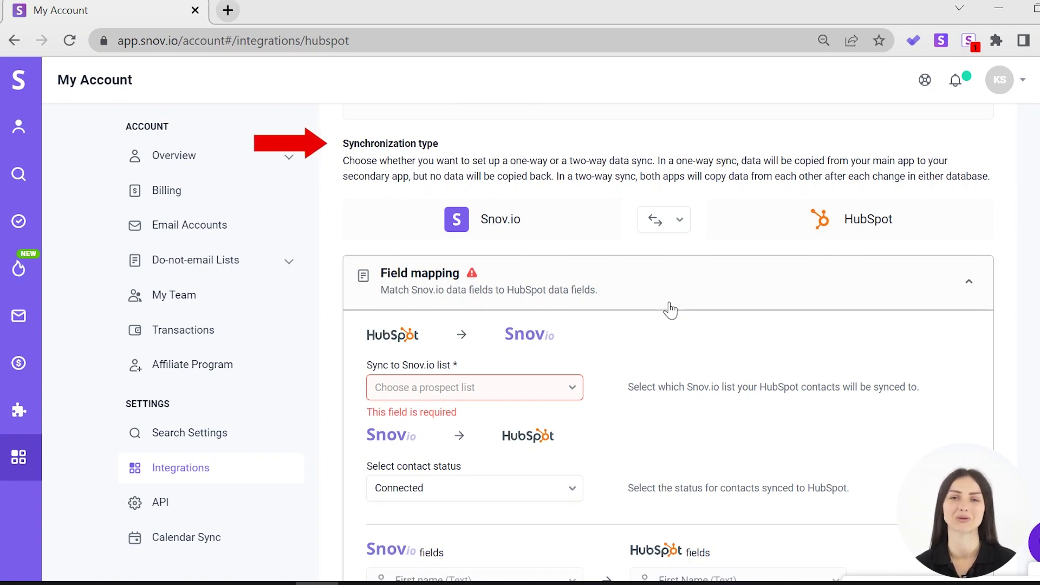
# Set the Synchronization type to 'Data syncs between apps'
pyautogui.click(678, 220)
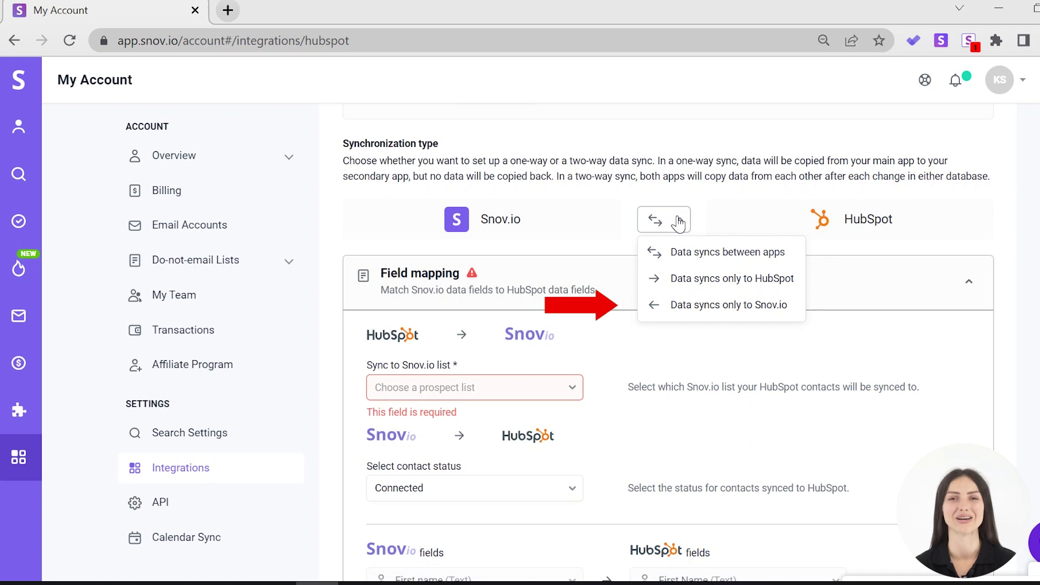
pyautogui.click(701, 258)
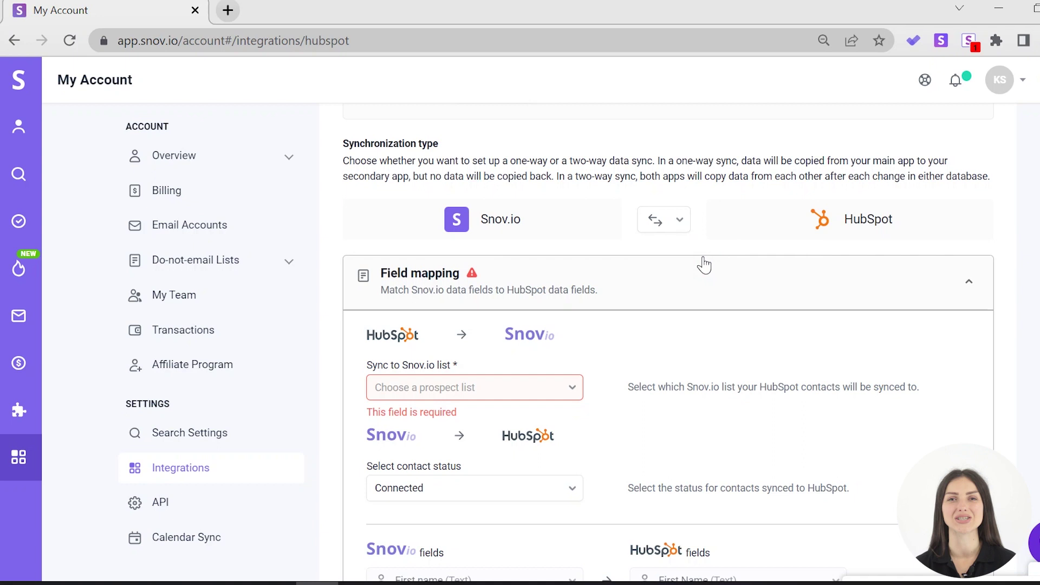
pyautogui.scroll(-2, 704, 265)
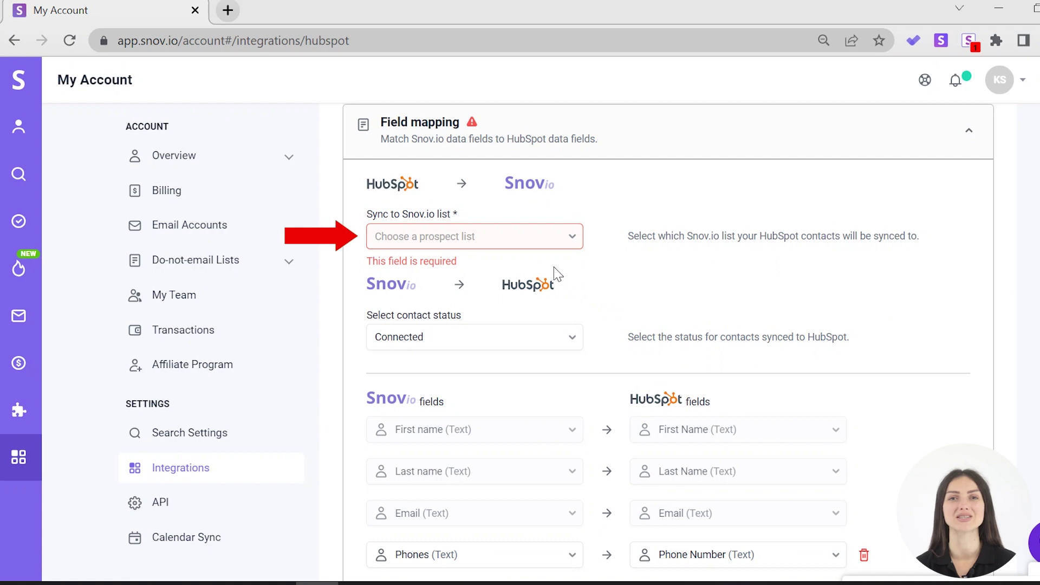
# Create a new 'Hubspot' prospect list and set the contact status to New
pyautogui.click(562, 239)
pyautogui.click(492, 272)
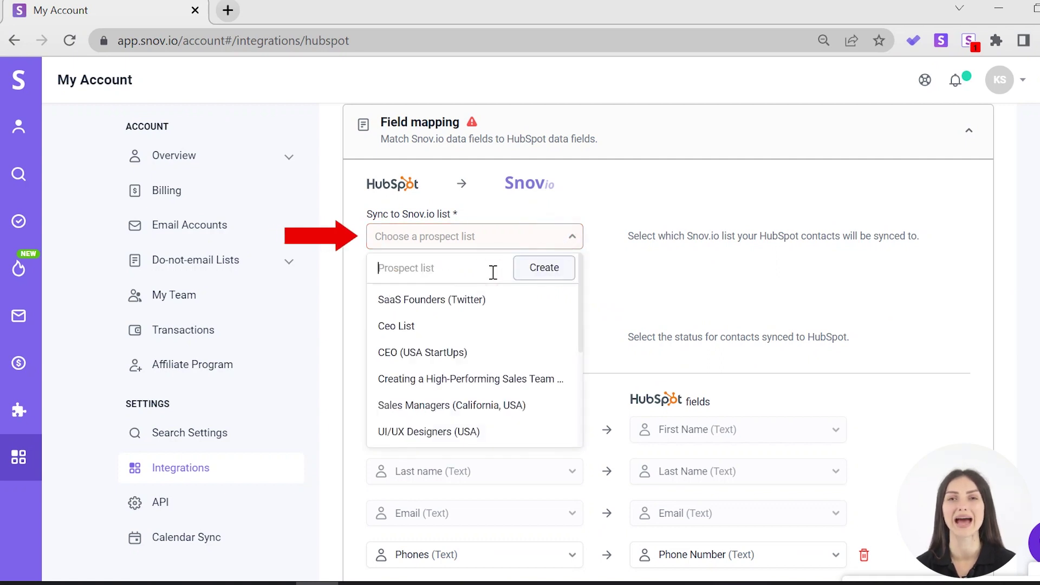
pyautogui.write('Hubspot')
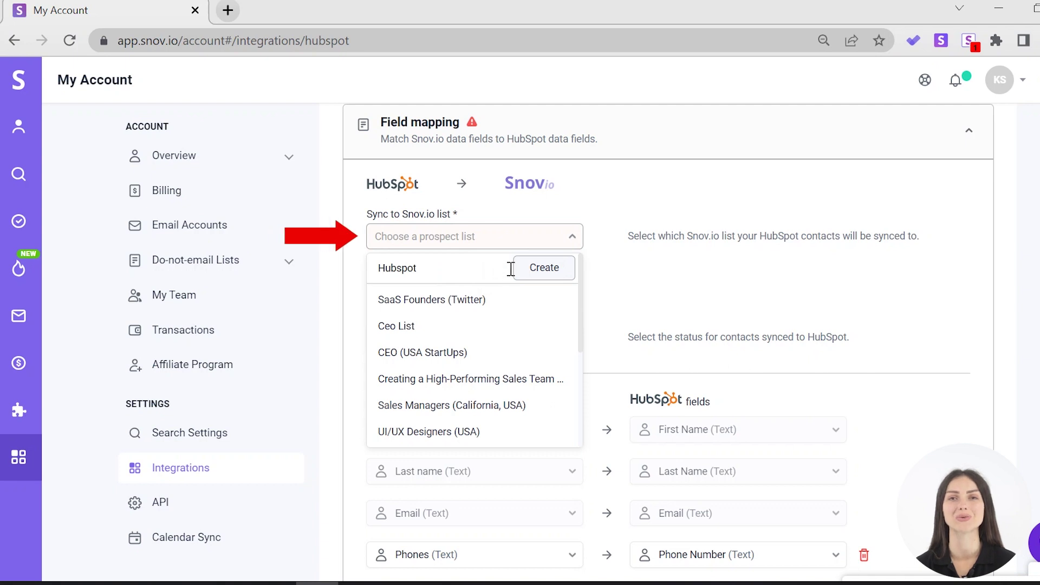
pyautogui.click(524, 272)
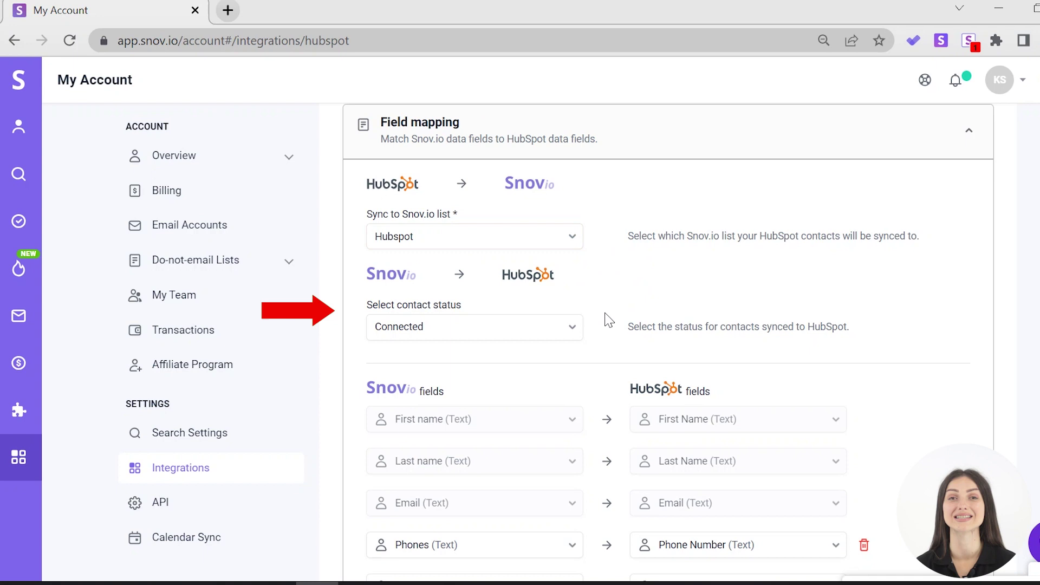
pyautogui.click(573, 327)
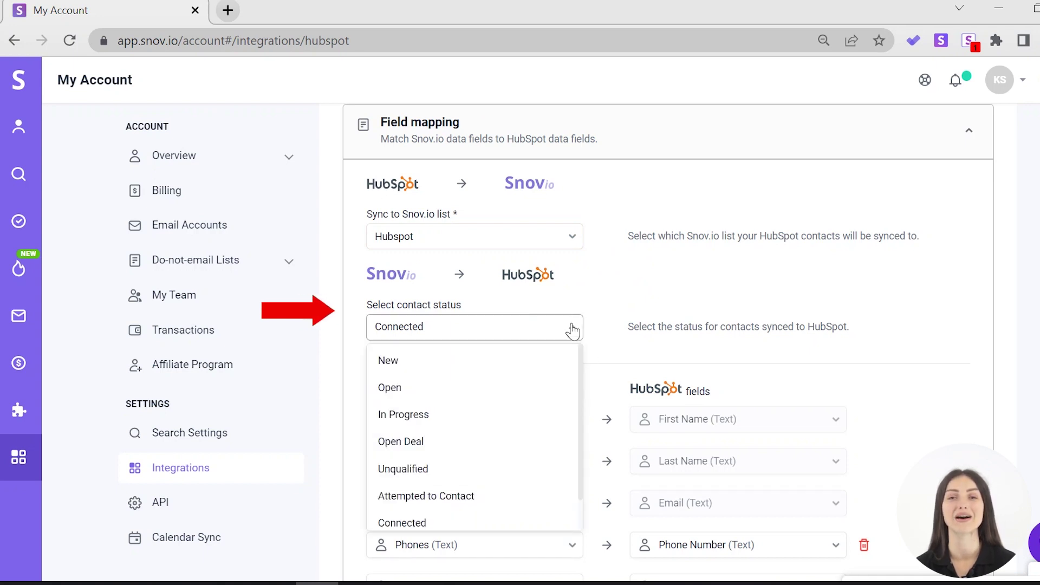
pyautogui.click(542, 362)
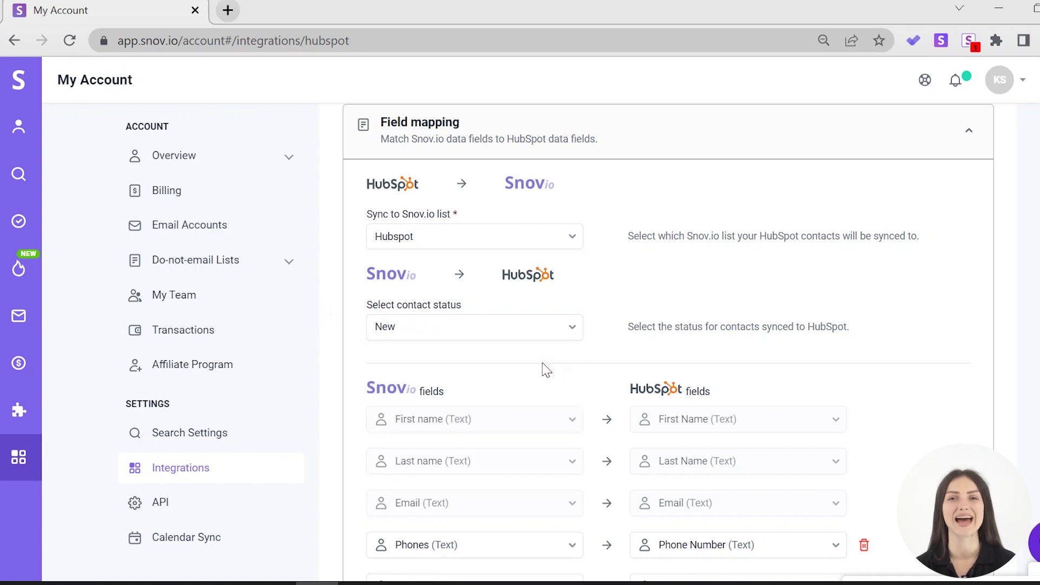
pyautogui.scroll(-3, 547, 369)
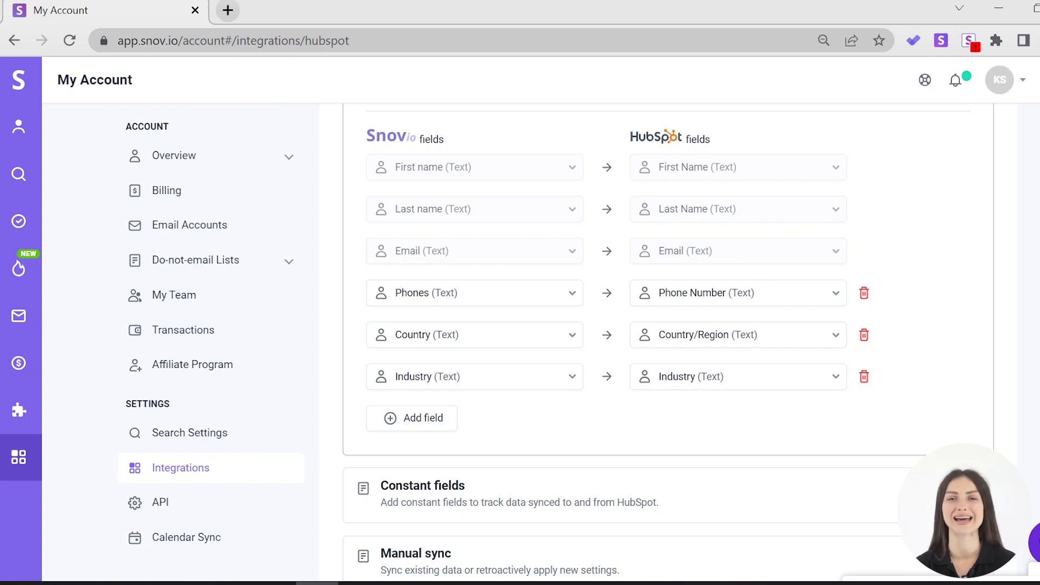
# Add a new field mapping row and choose its Snov.io and HubSpot fields
pyautogui.click(426, 428)
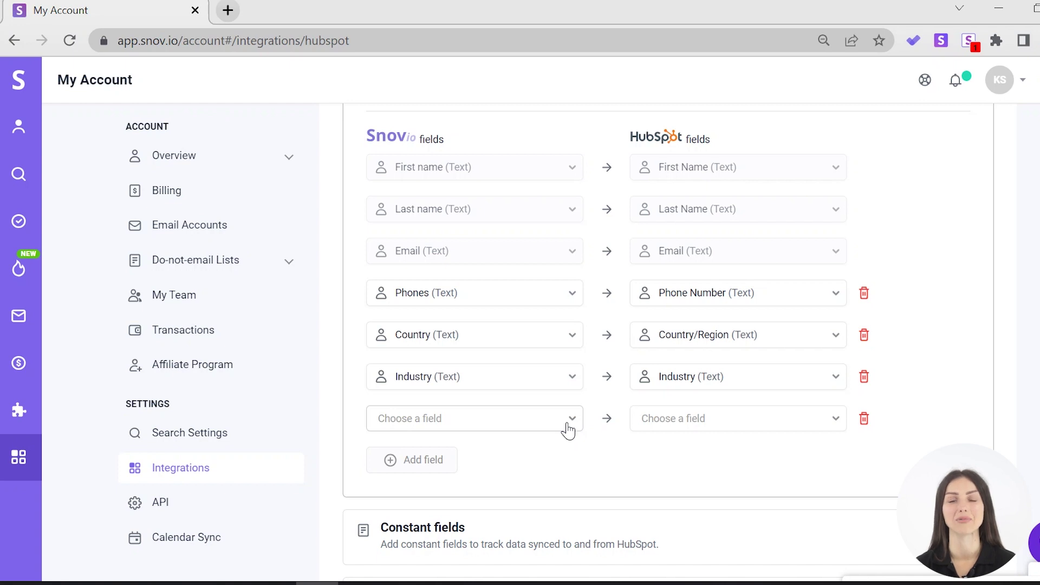
pyautogui.click(567, 428)
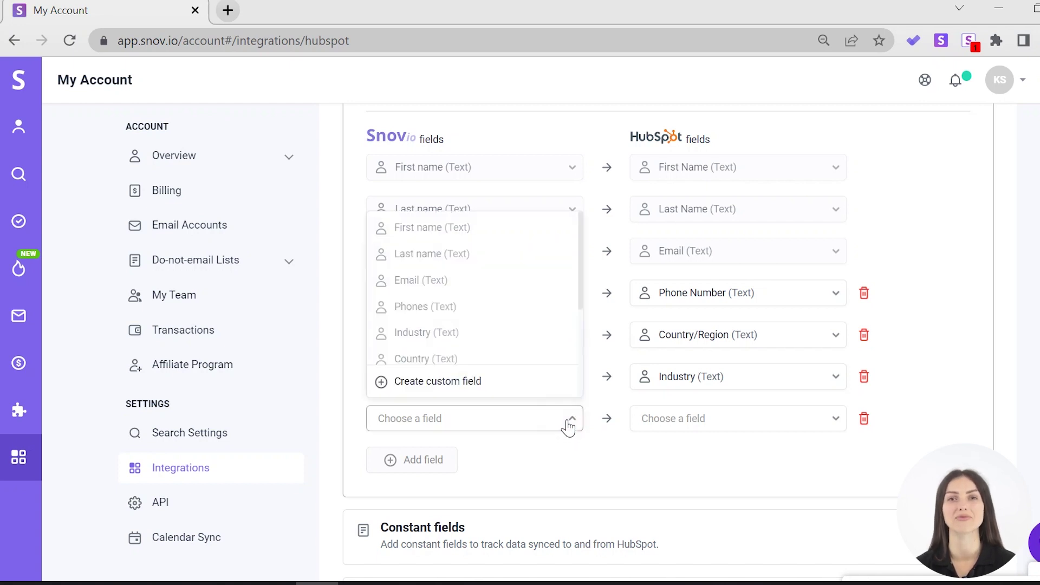
pyautogui.moveTo(579, 299); pyautogui.dragTo(588, 397)
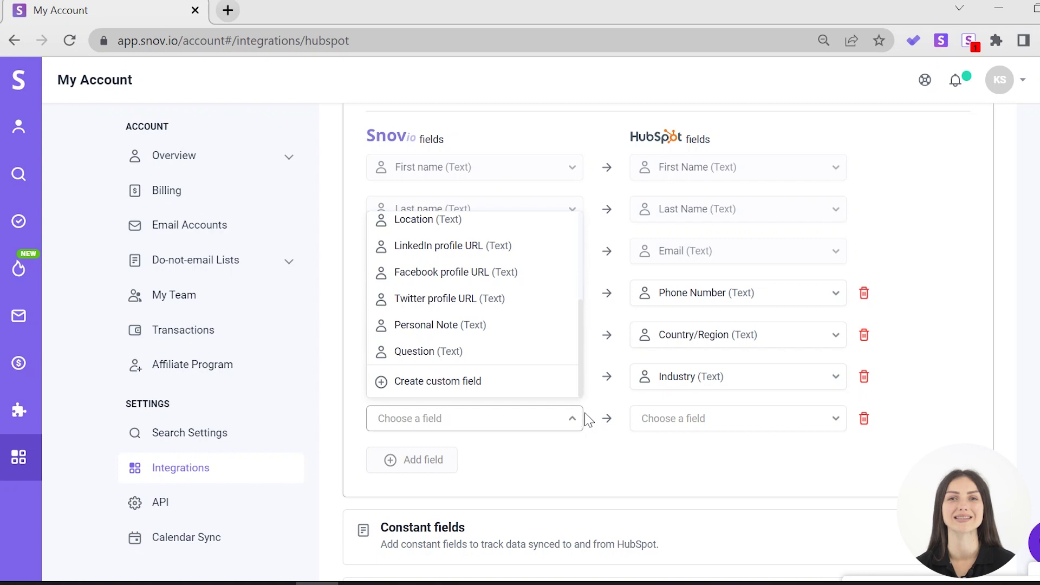
pyautogui.click(588, 458)
pyautogui.click(732, 425)
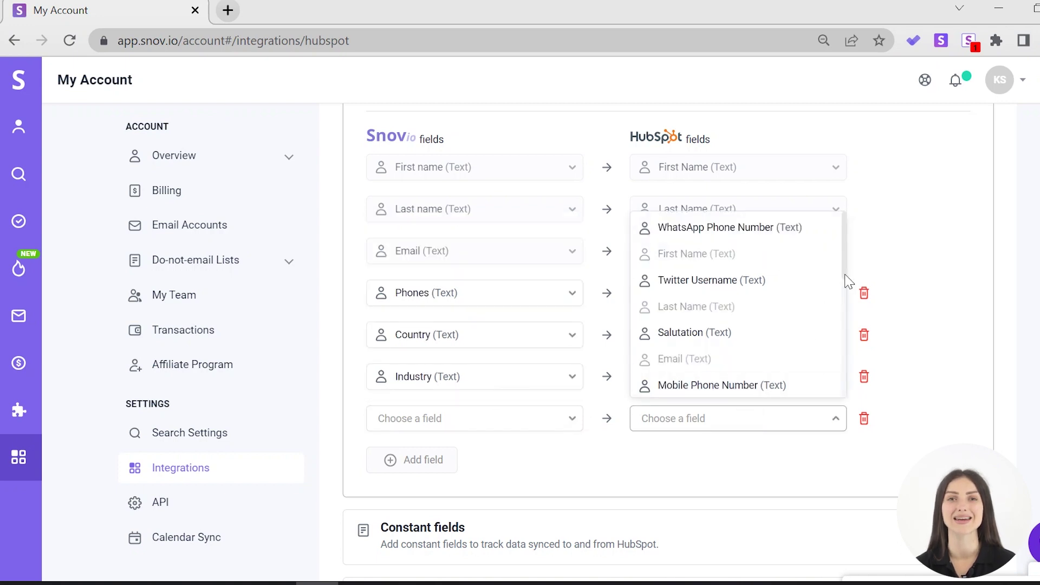
pyautogui.moveTo(844, 263); pyautogui.dragTo(824, 424)
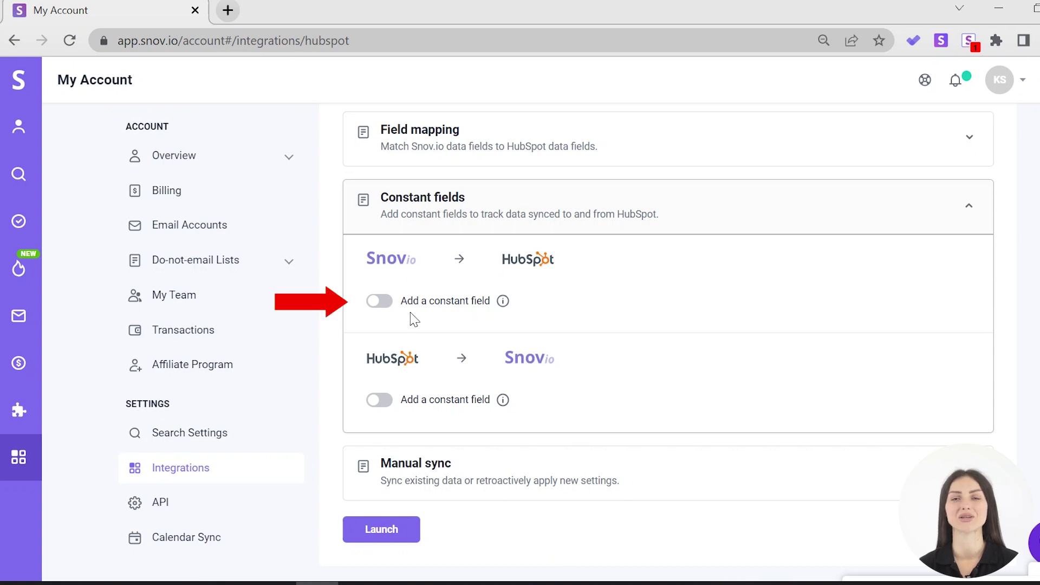
# Switch on 'Add a constant field' under Snov.io → HubSpot
pyautogui.click(388, 302)
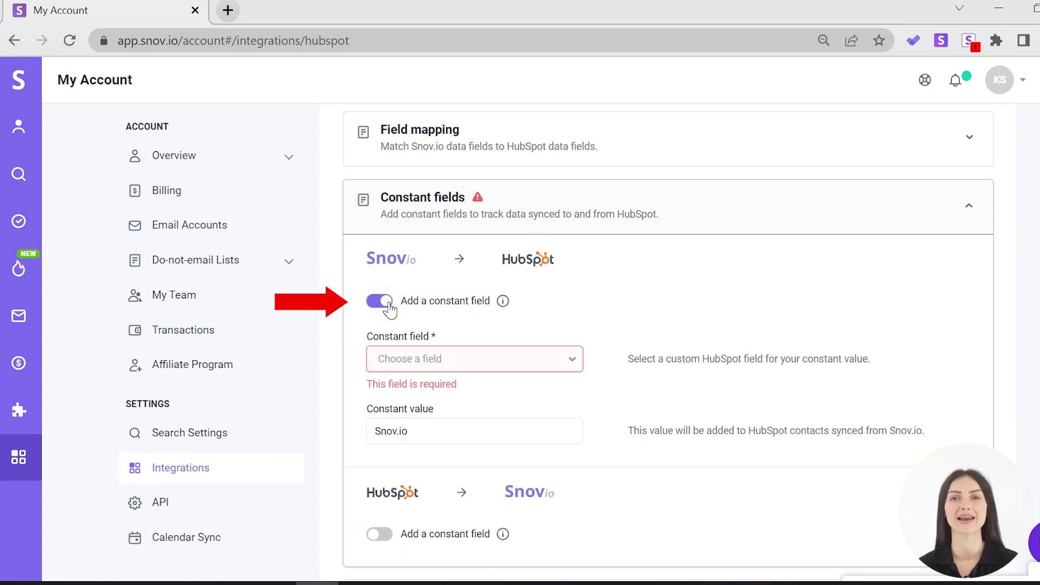
pyautogui.scroll(-1, 626, 330)
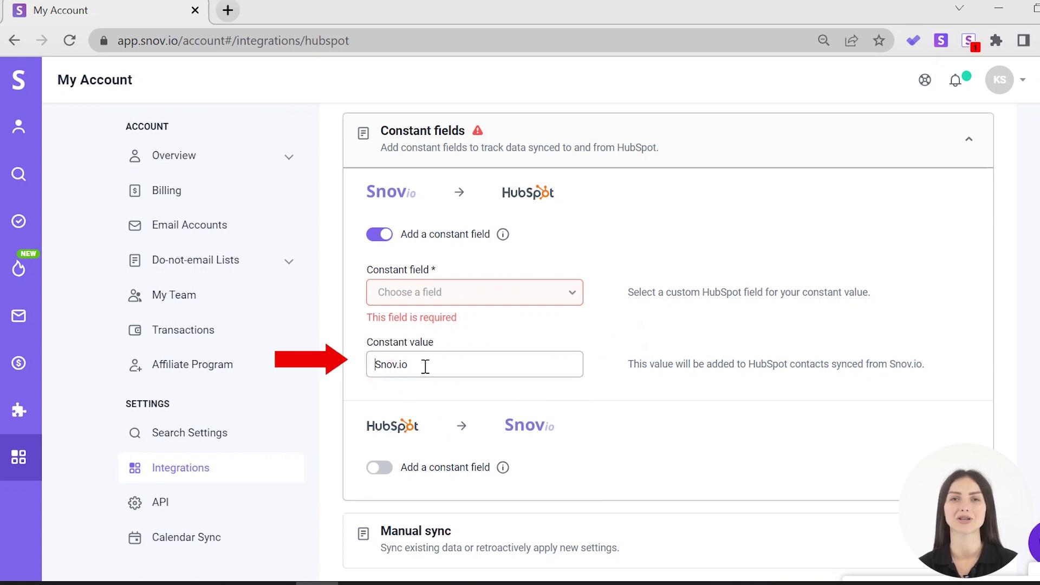
pyautogui.write('Fr')
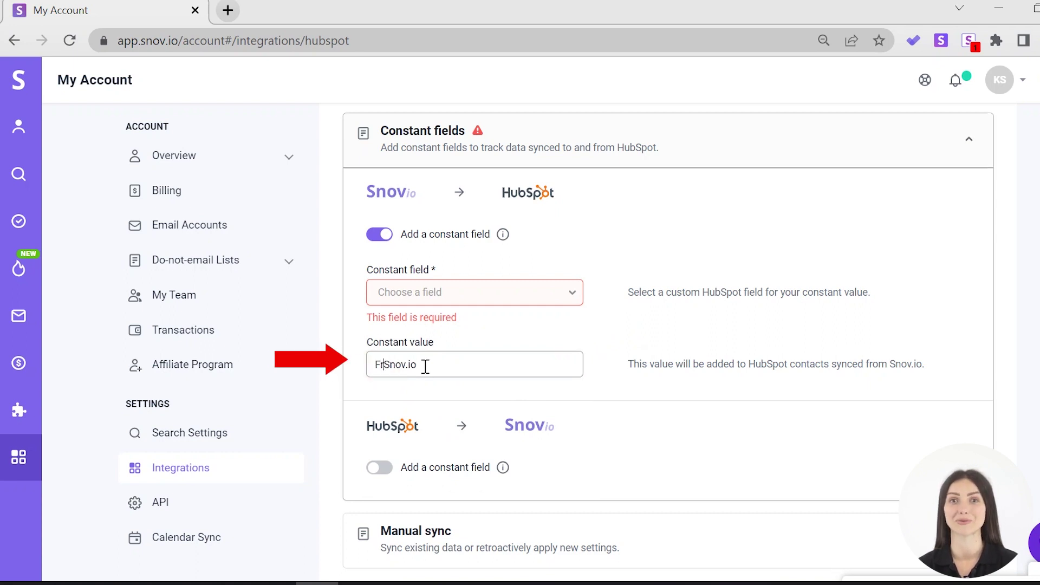
pyautogui.write('om')
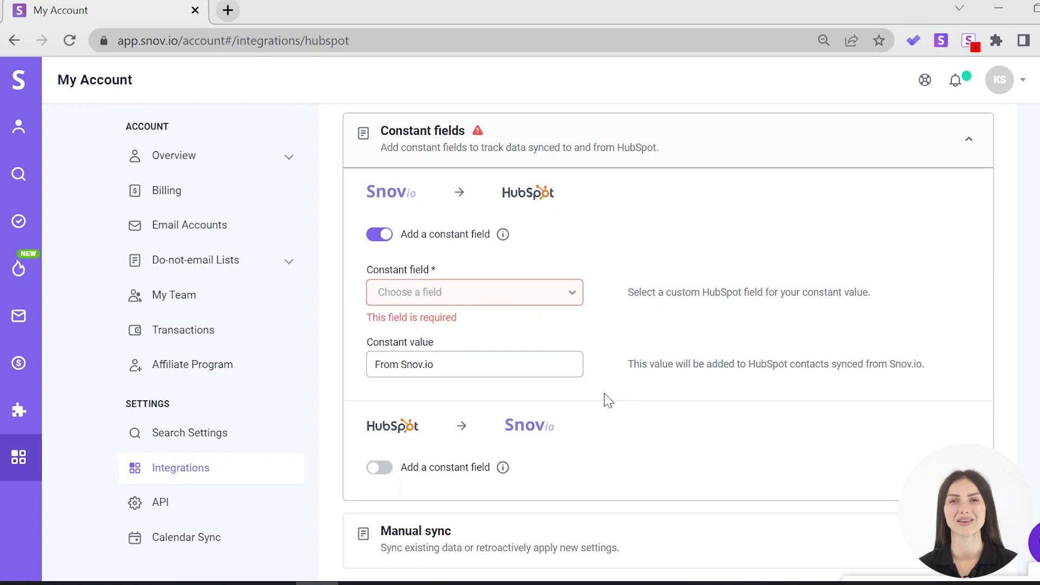
pyautogui.scroll(-5, 605, 399)
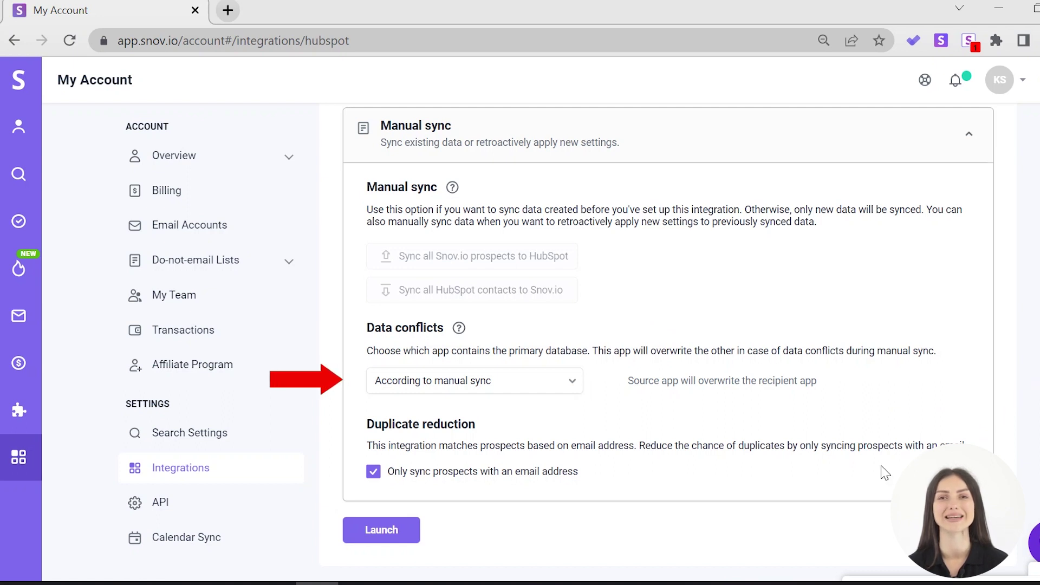
# Set Data conflicts to Snov.io and launch the HubSpot integration
pyautogui.click(572, 382)
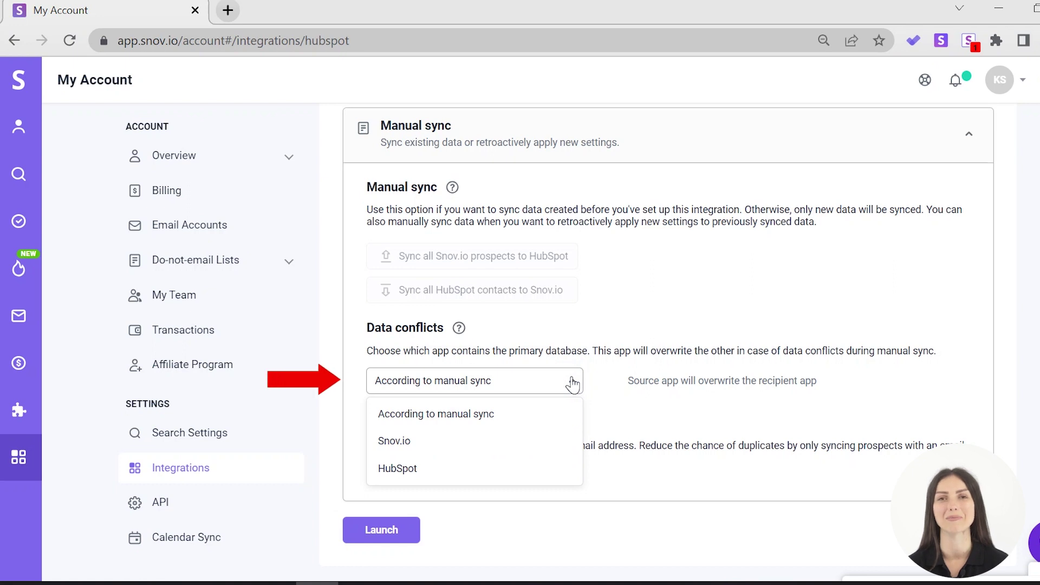
pyautogui.click(535, 440)
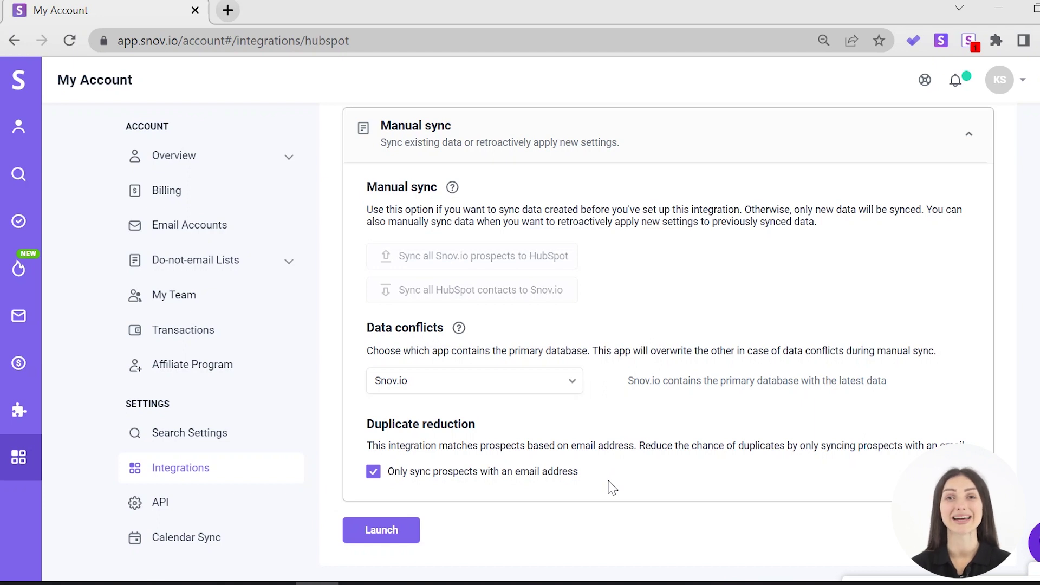
pyautogui.click(407, 529)
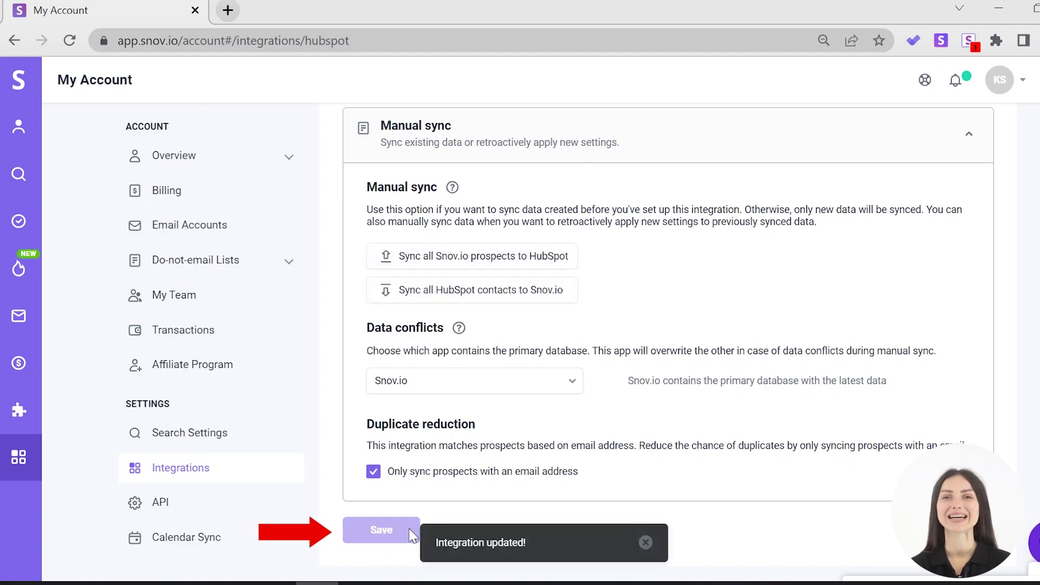